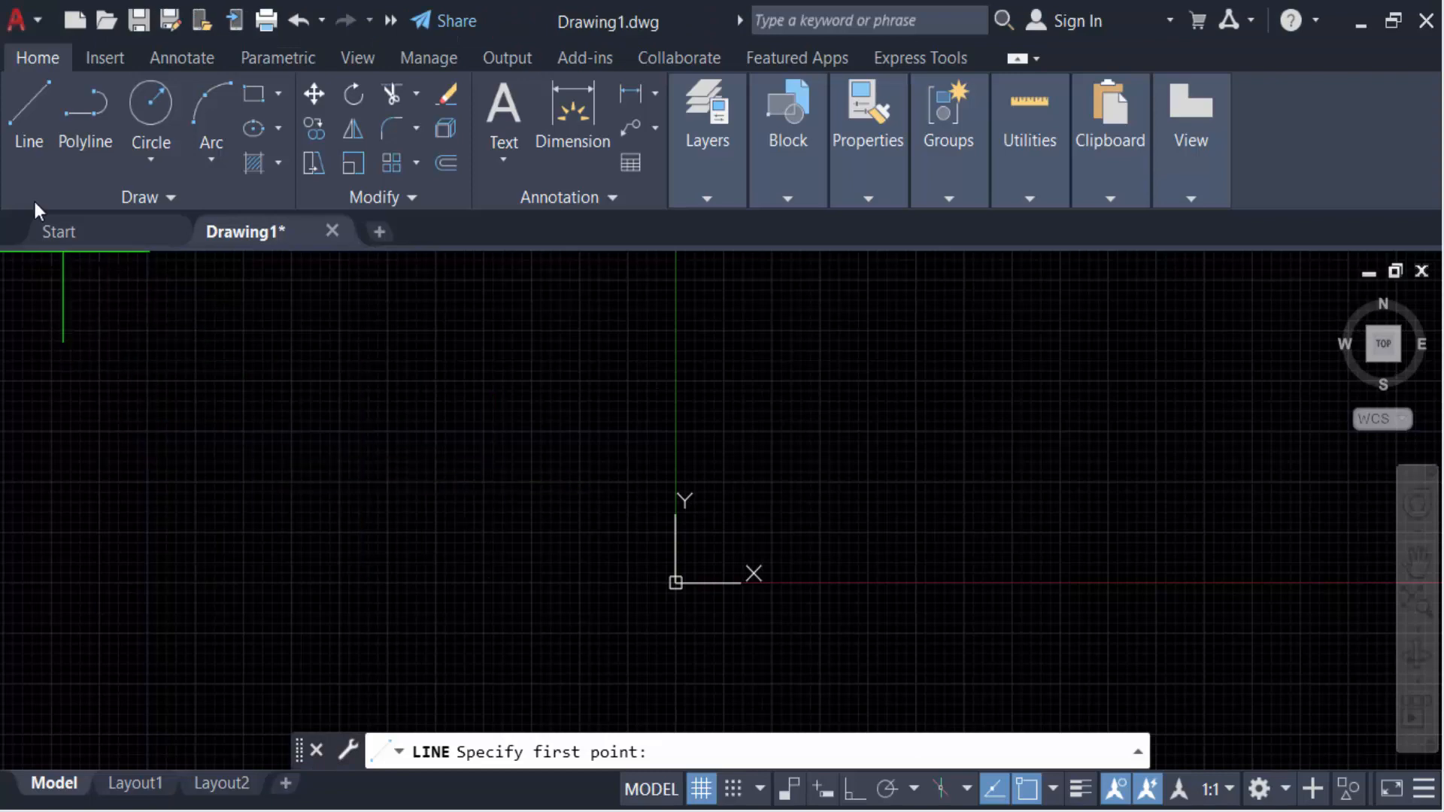
Draw two connected line segments through three points forming a peak, then end the line
{"action": "left_click", "coordinate": [482, 490]}
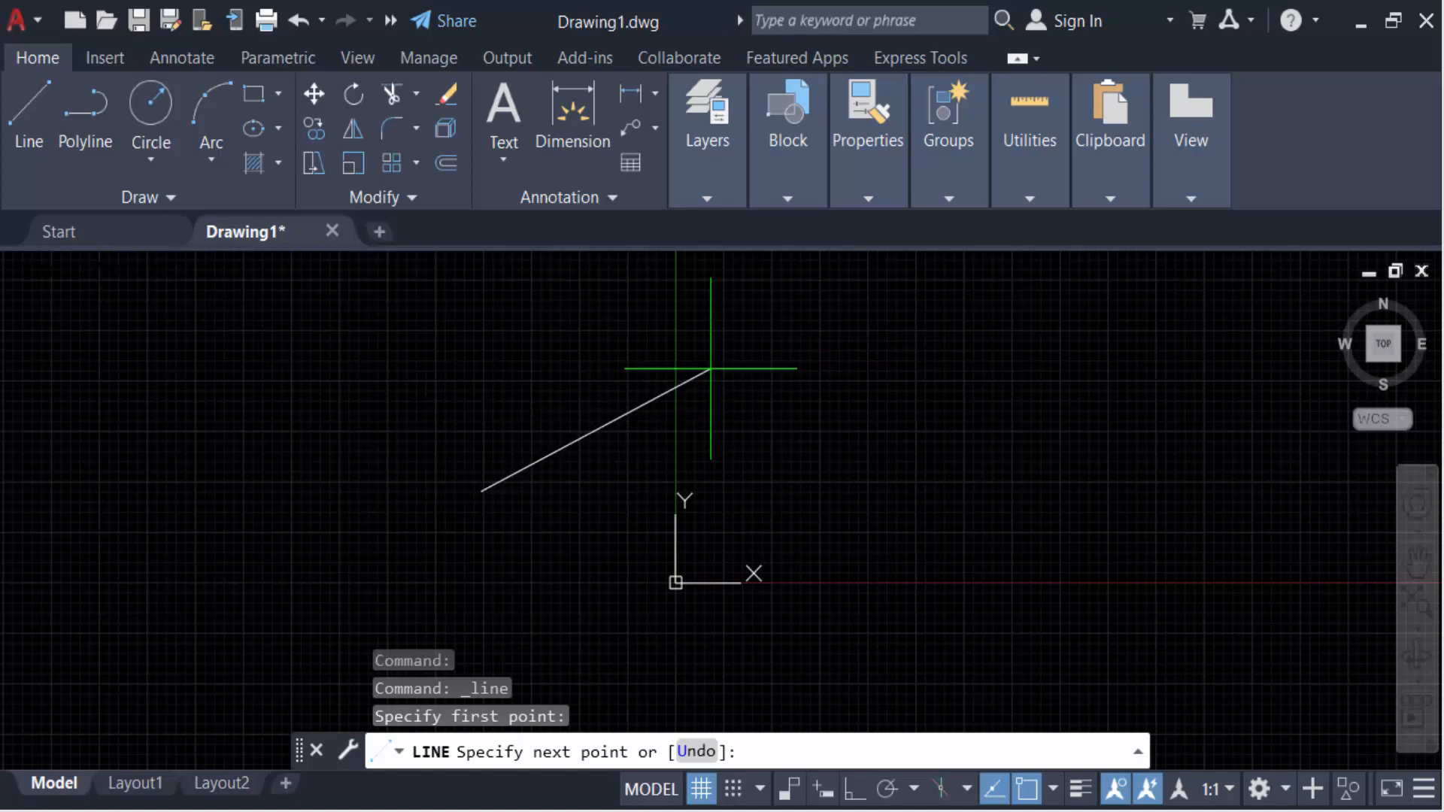
{"action": "left_click", "coordinate": [835, 335]}
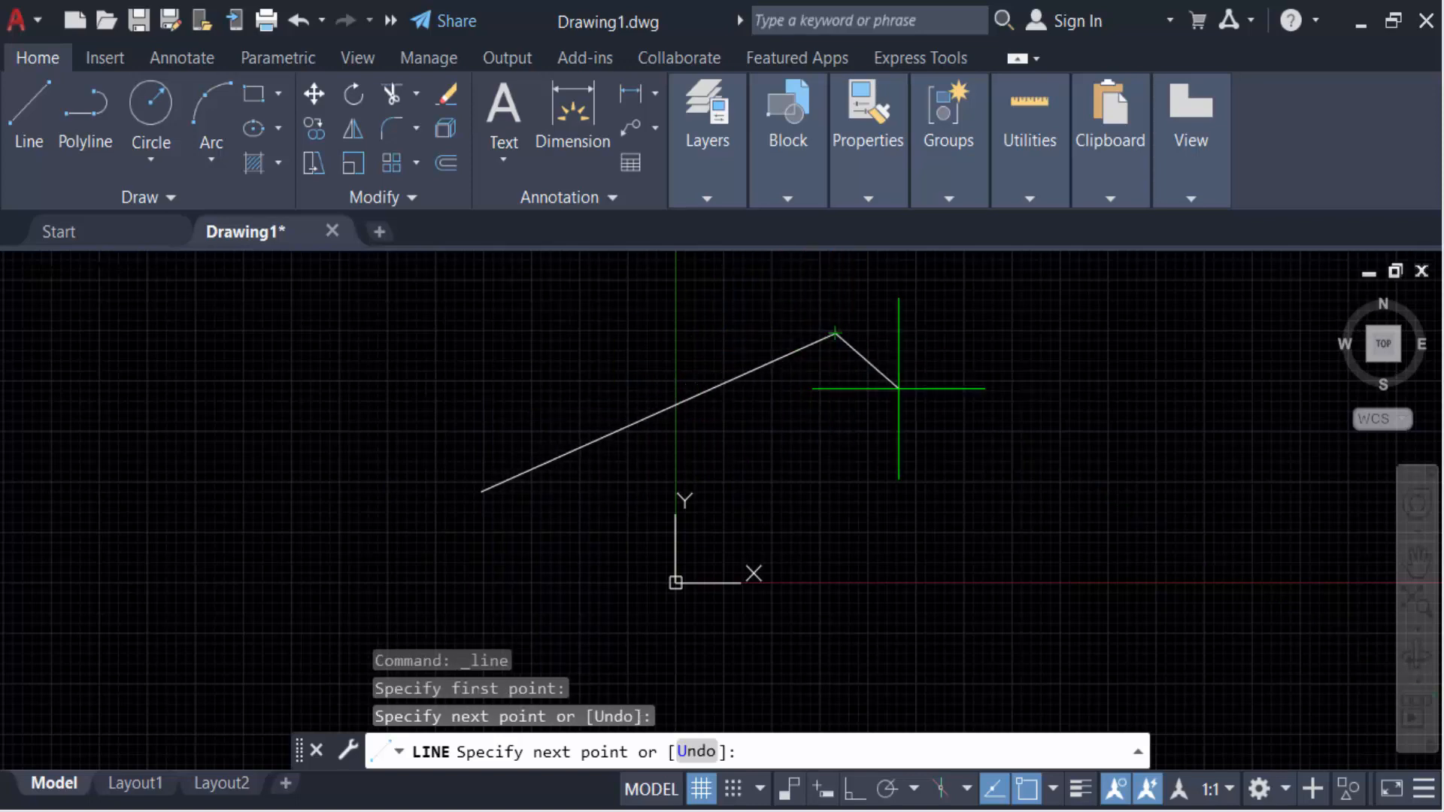
{"action": "left_click", "coordinate": [958, 431]}
{"action": "key", "text": "Return"}
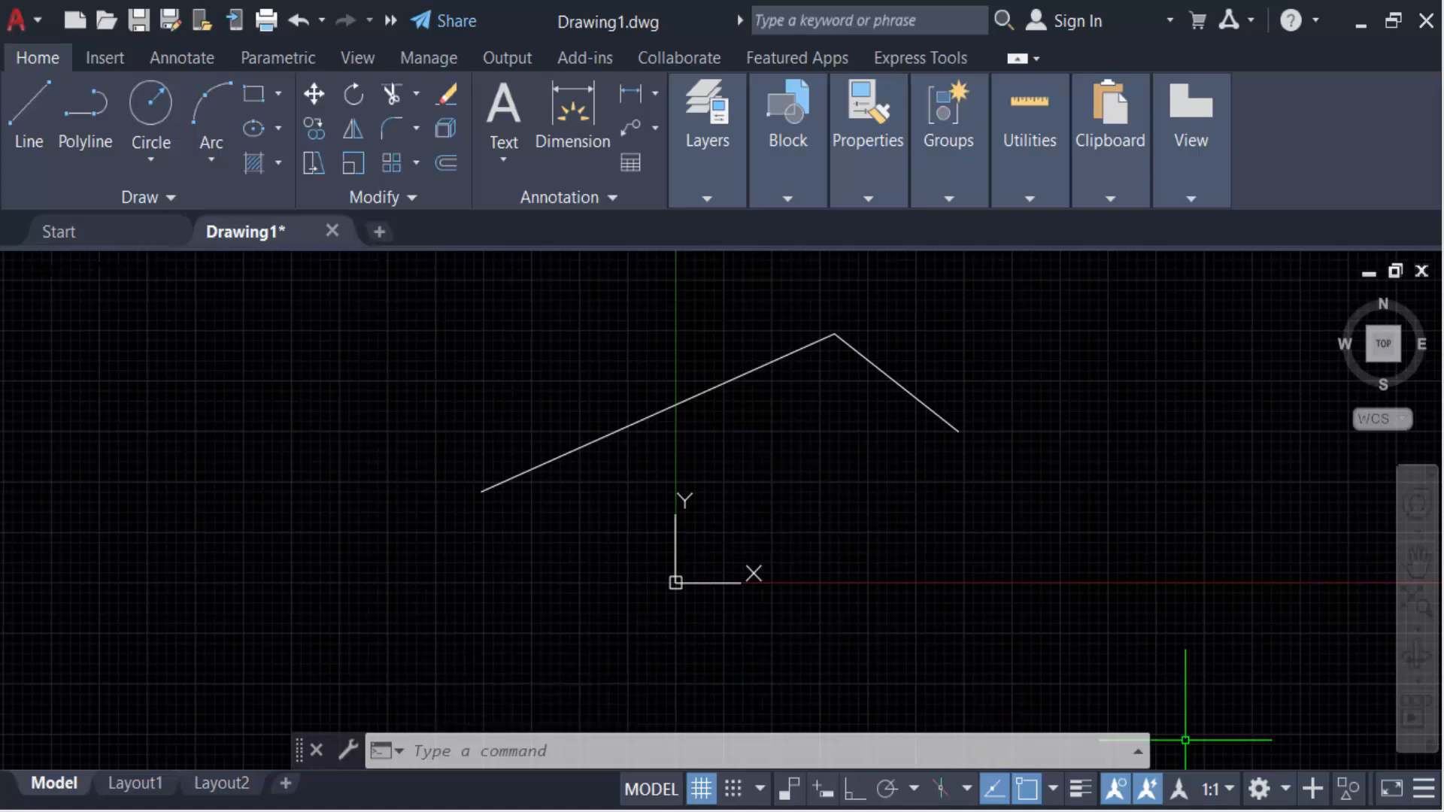
Add Dynamic Input to the status bar via the Customization menu
{"action": "left_click", "coordinate": [1424, 790]}
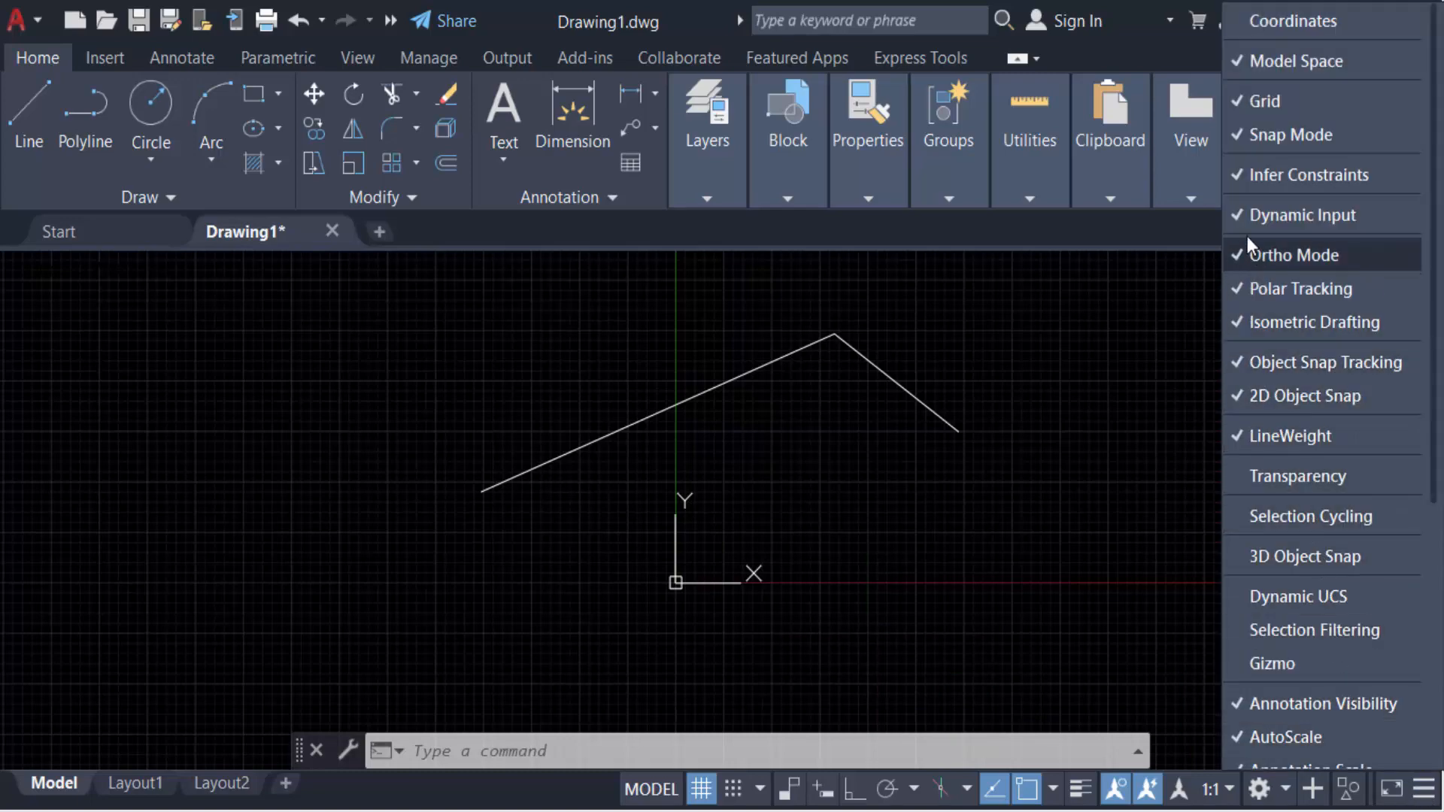
{"action": "left_click", "coordinate": [1240, 214]}
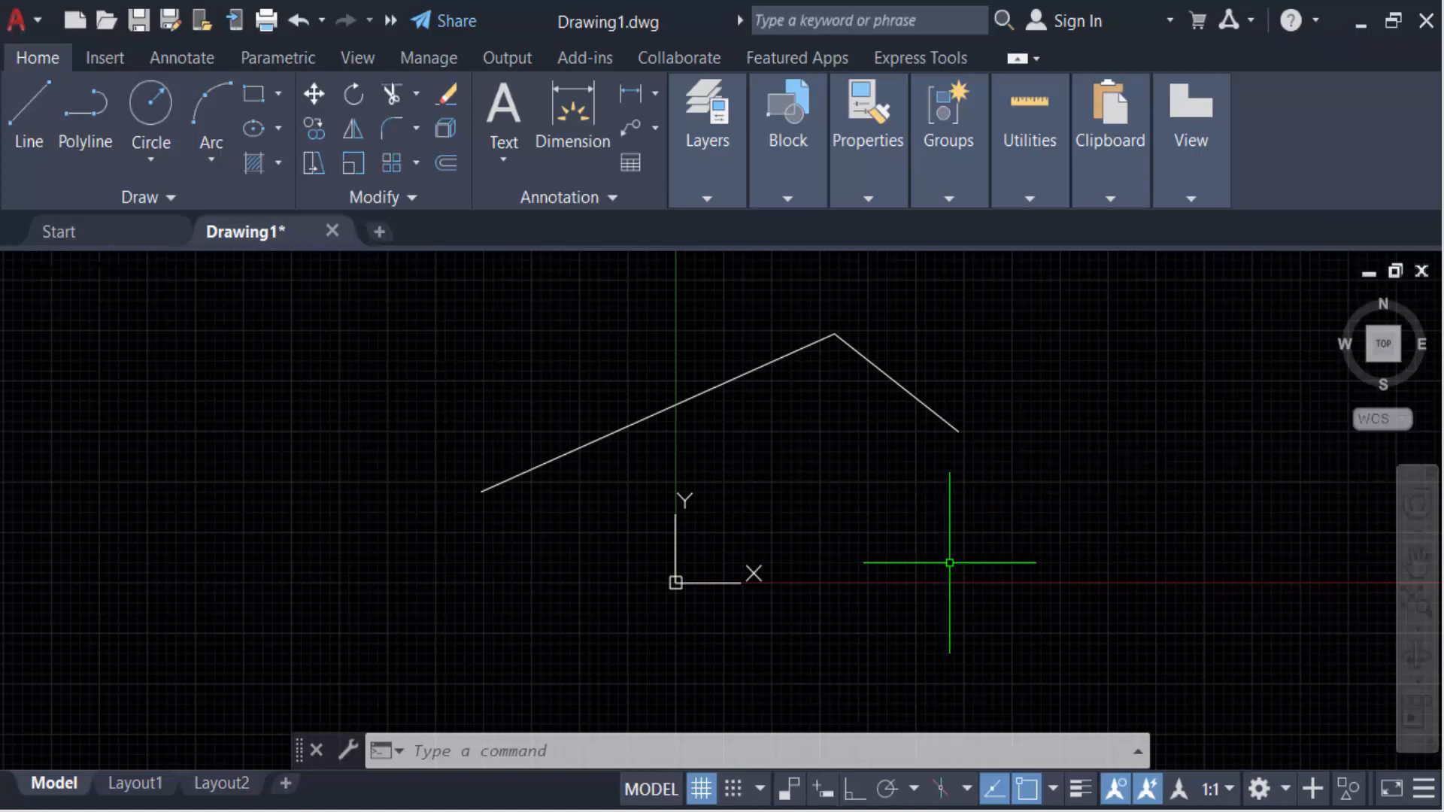
Turn Dynamic Input on from the status bar and cancel any pending command
{"action": "left_click", "coordinate": [825, 788]}
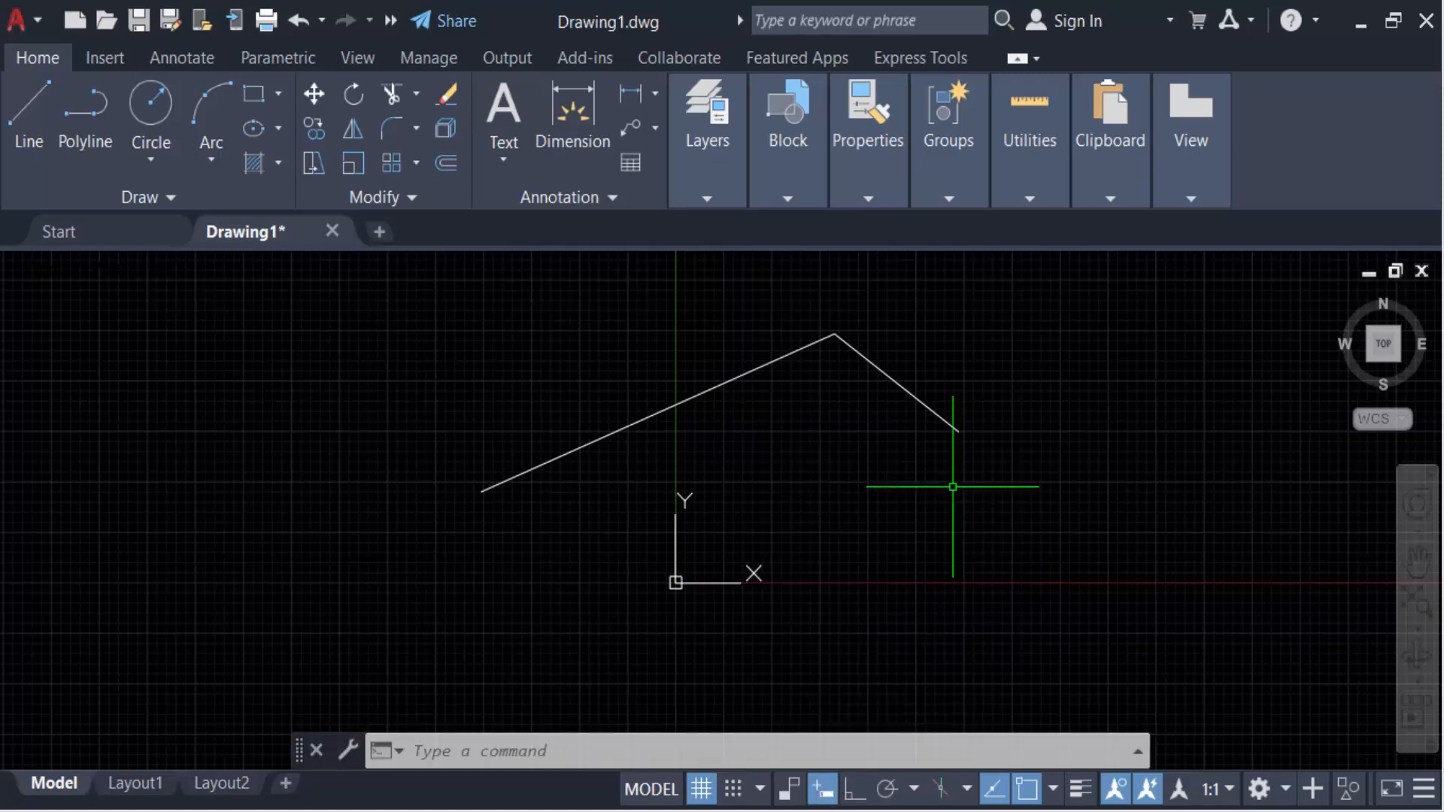
{"action": "key", "text": "Escape"}
{"action": "key", "text": "Escape"}
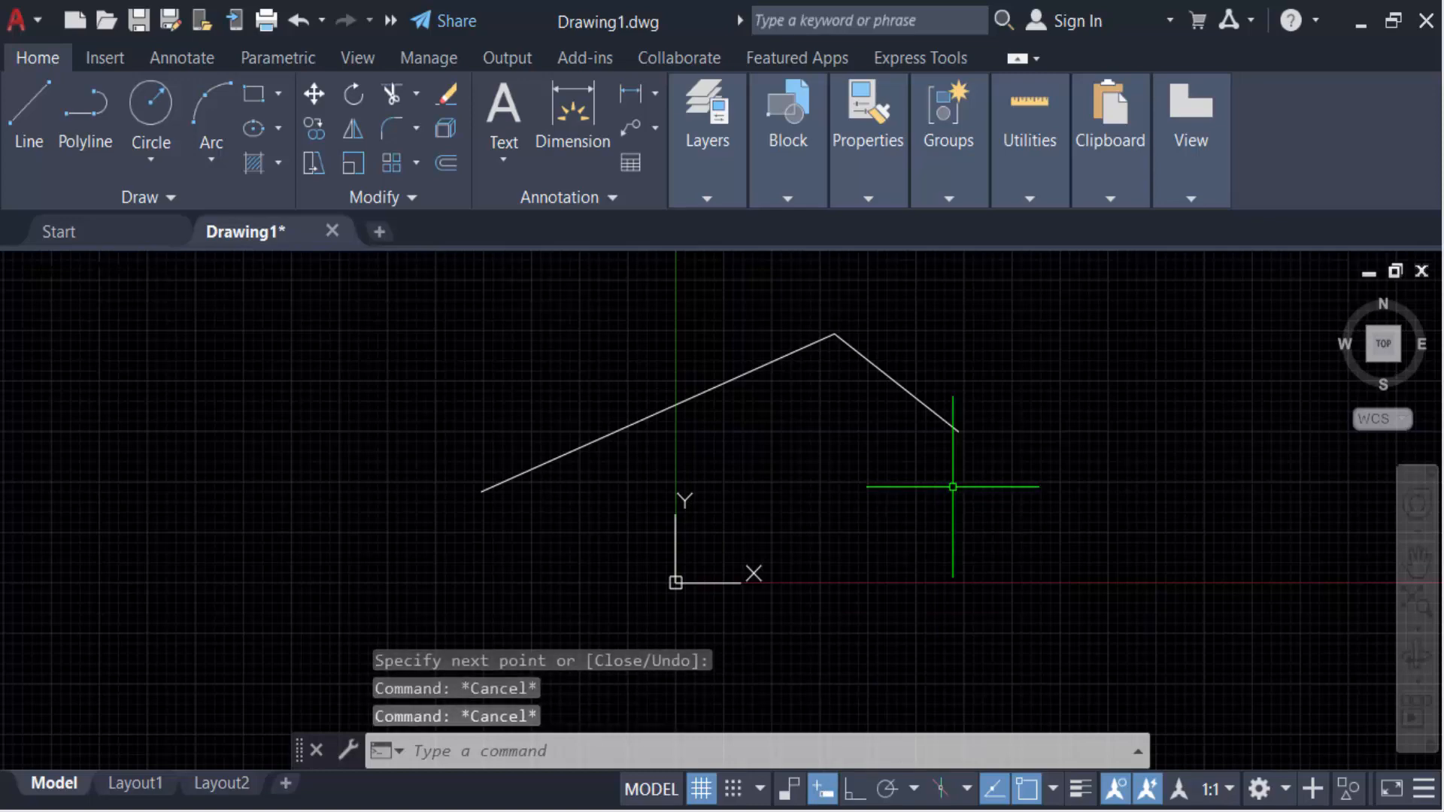
Draw a second peaked line below the first, with dynamic length and angle tooltips showing
{"action": "left_click", "coordinate": [29, 114]}
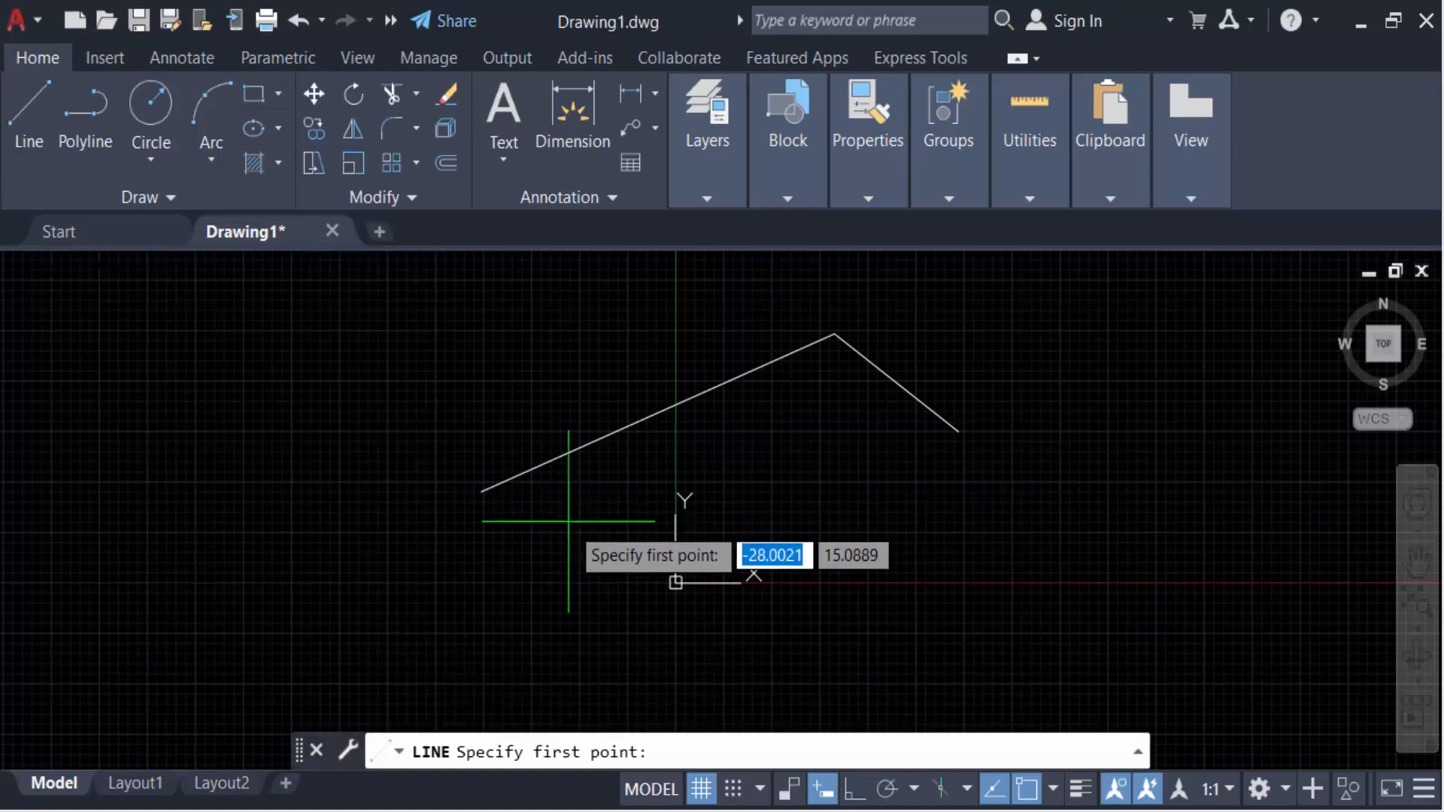
{"action": "left_click", "coordinate": [570, 572]}
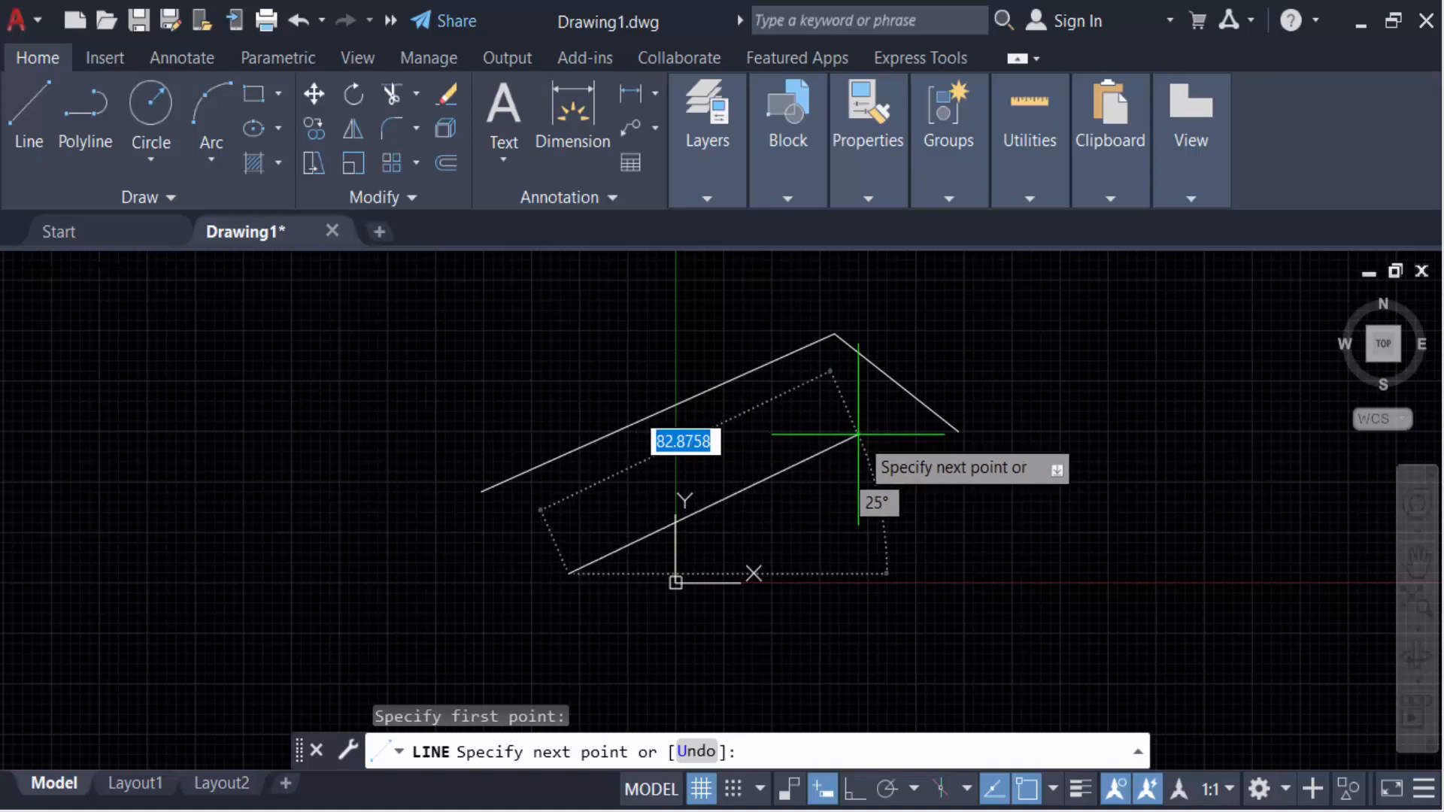
{"action": "left_click", "coordinate": [859, 434]}
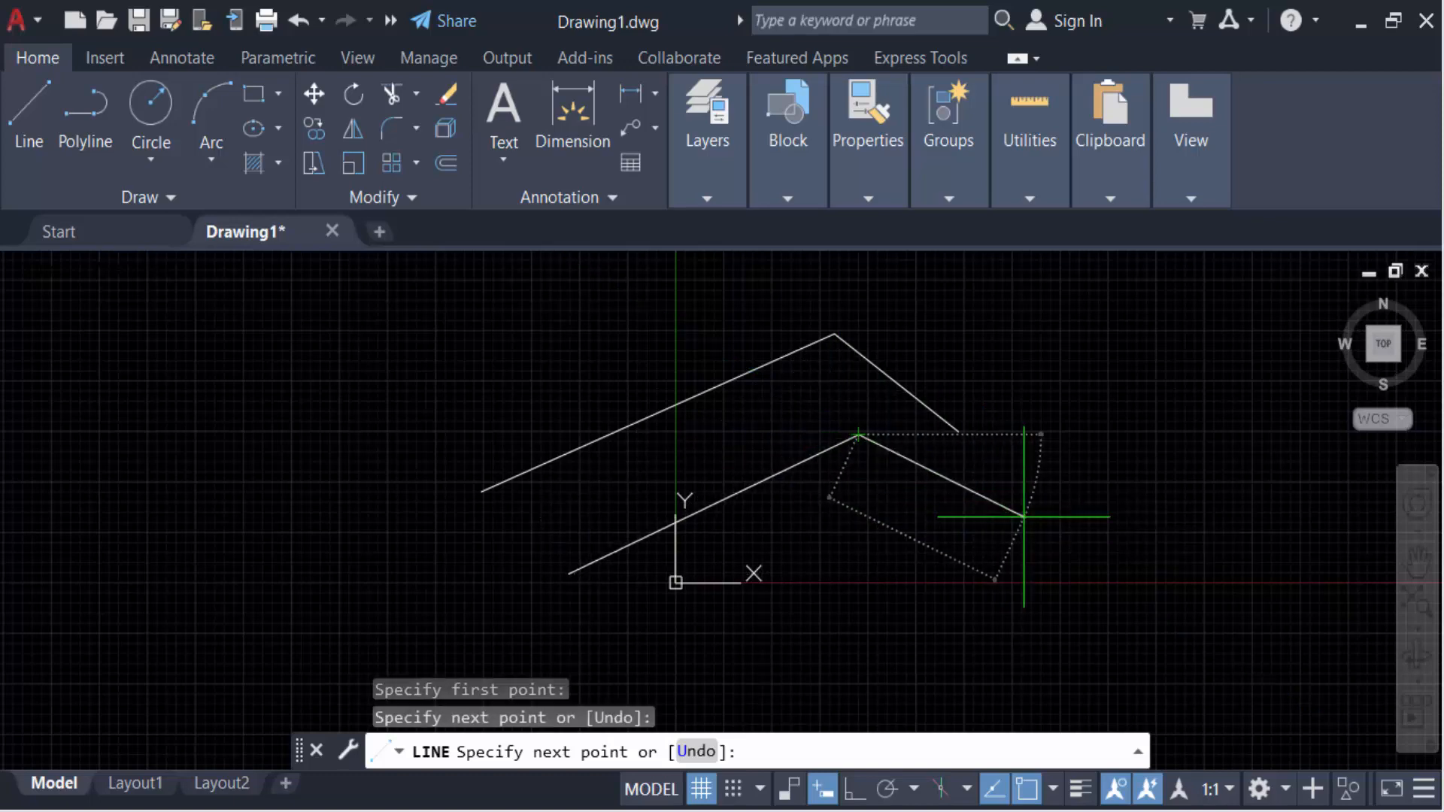
{"action": "left_click", "coordinate": [1186, 616]}
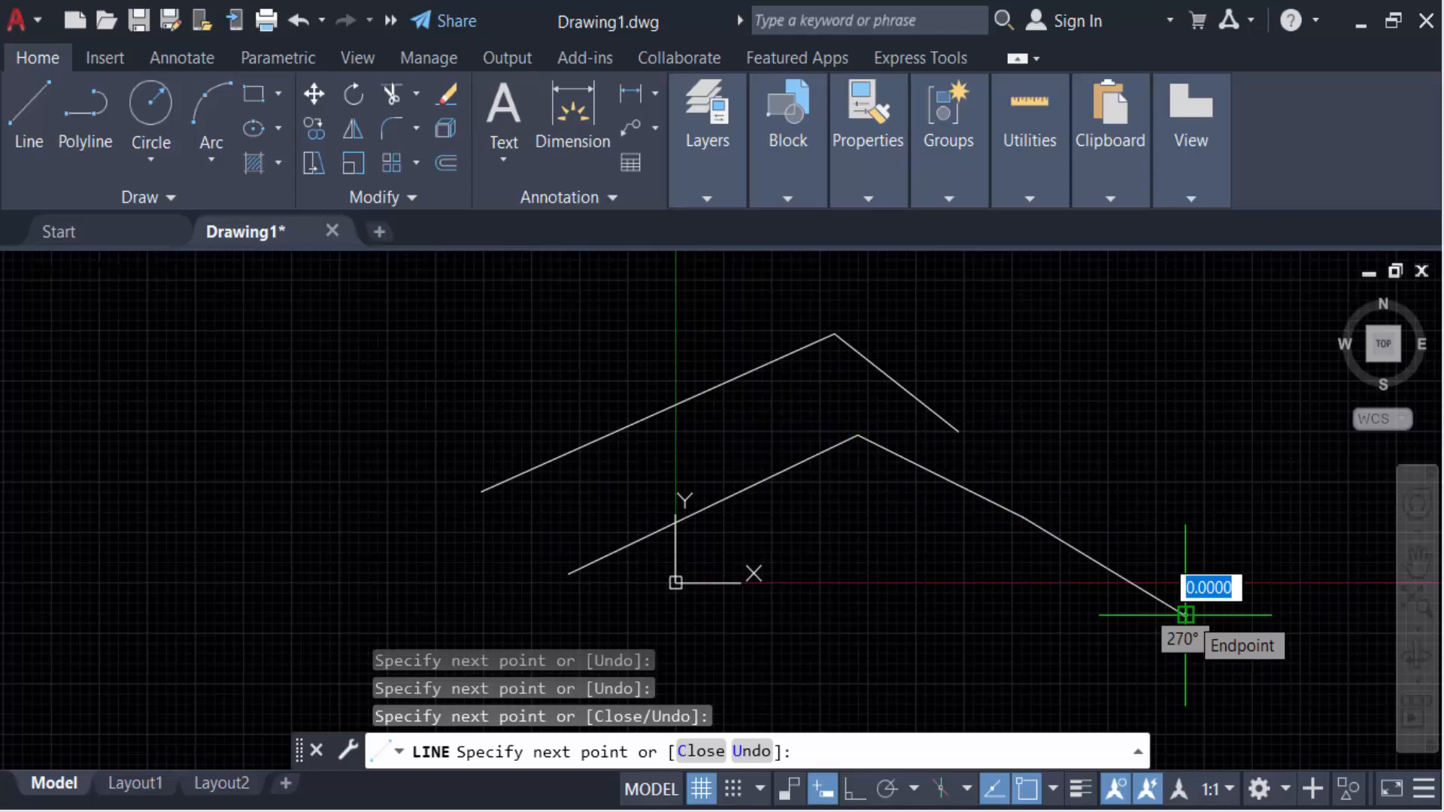